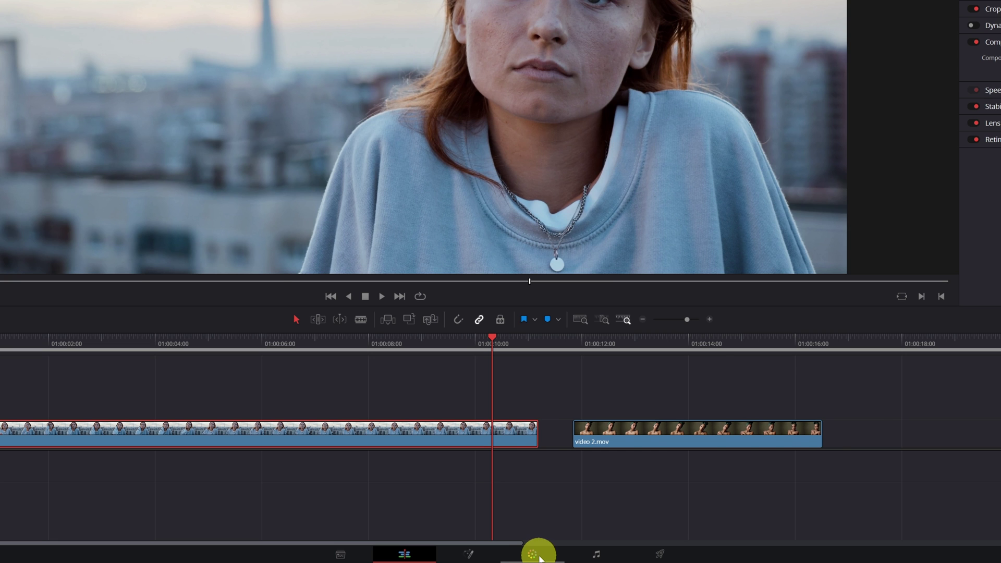
Switch from the Edit page to the Color page for the first portrait clip
left_click(540, 559)
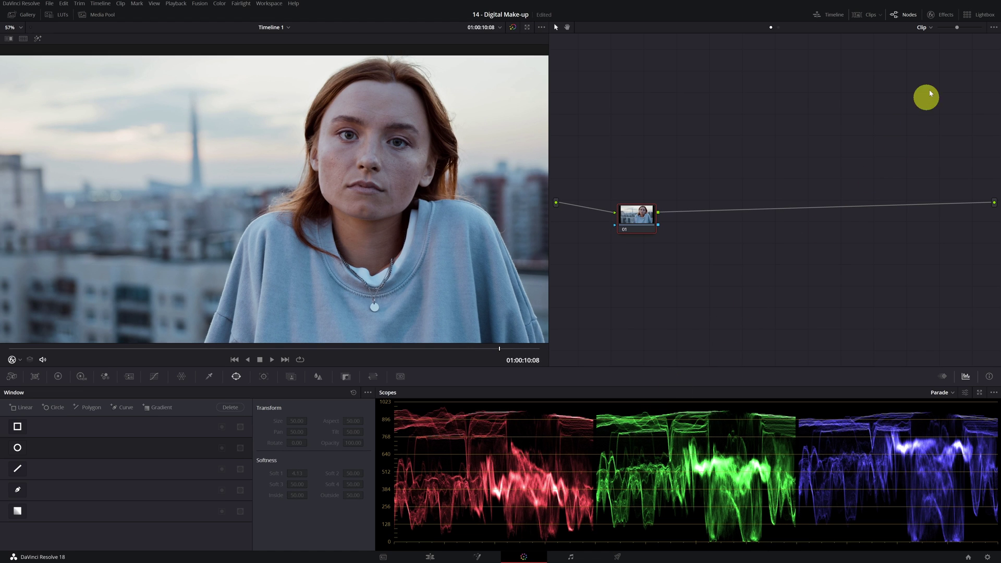
Search the effects library for 'face' and drop Face Refinement onto node 01
left_click(945, 20)
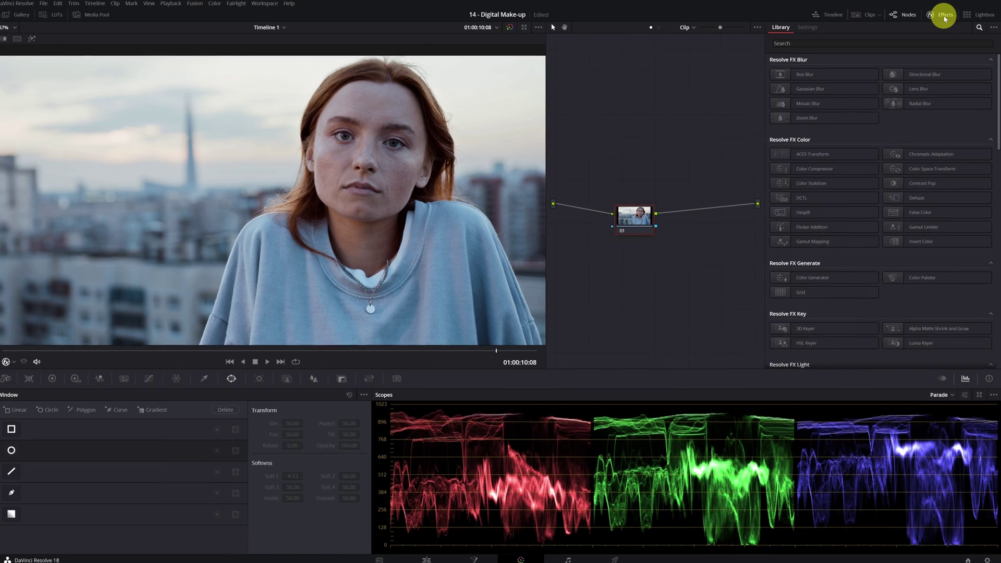
left_click(814, 44)
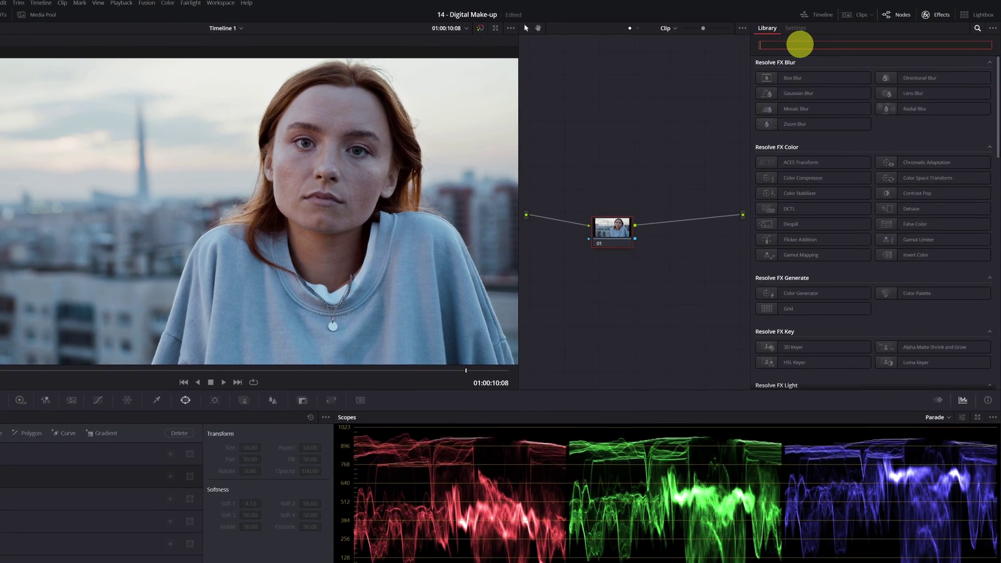
type("face")
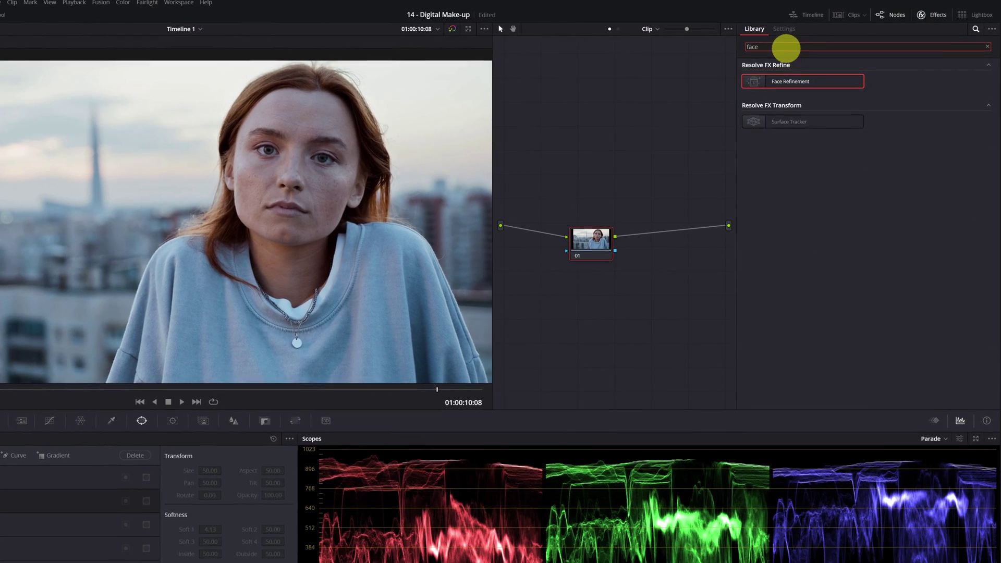
left_click_drag(806, 83, 580, 245)
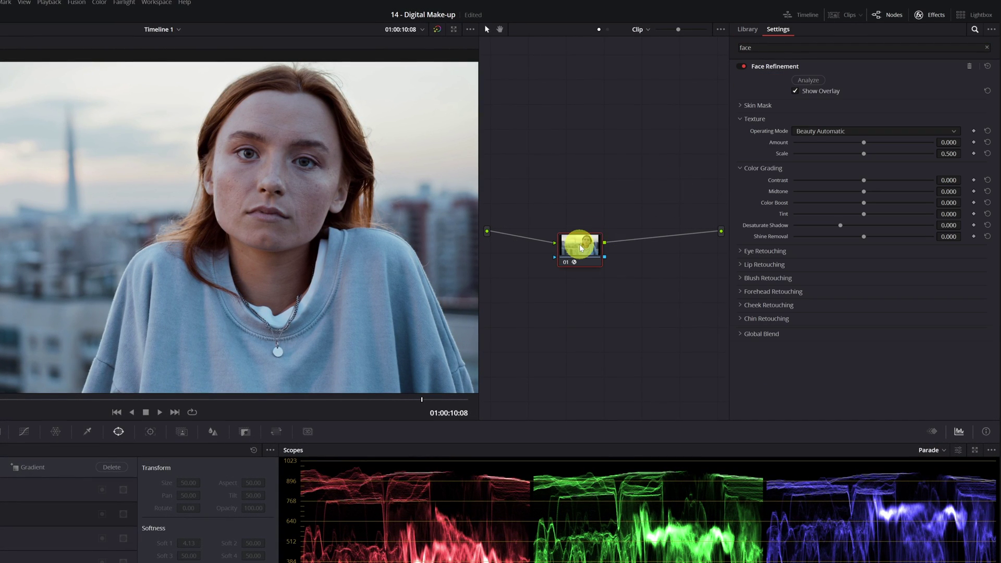
Analyze the woman's face for tracking, checking the landmark overlay briefly before hiding it
left_click(809, 80)
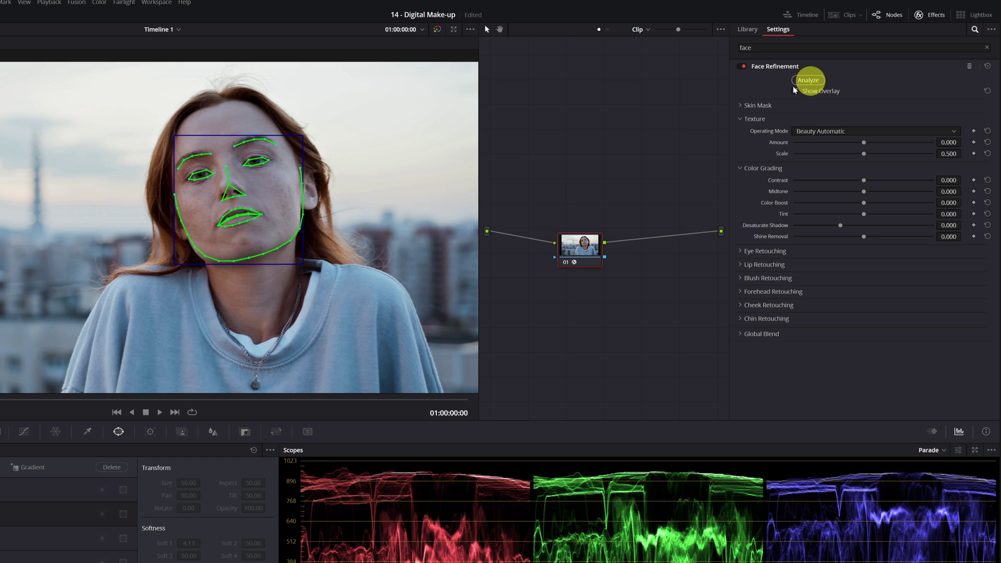
left_click(796, 91)
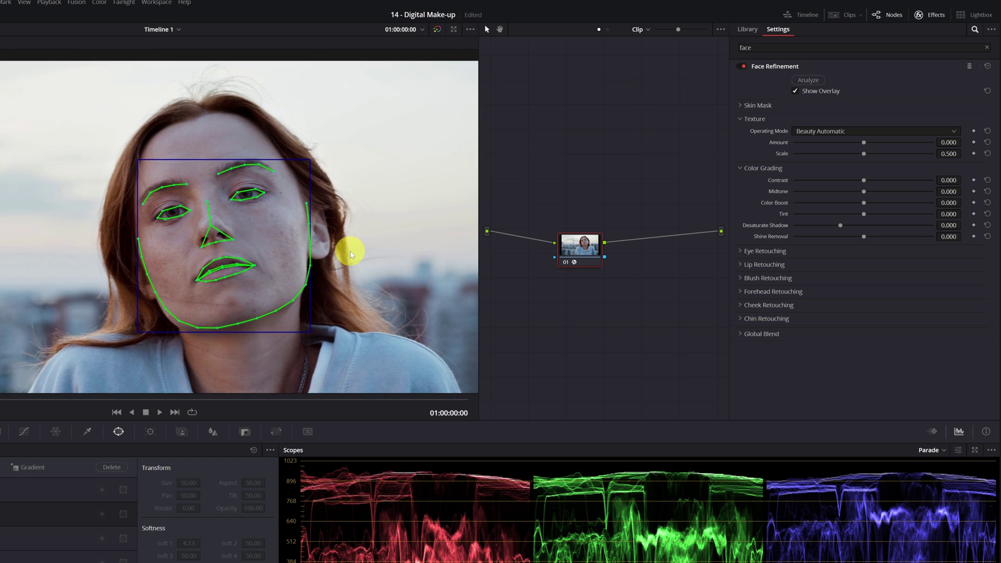
left_click(795, 91)
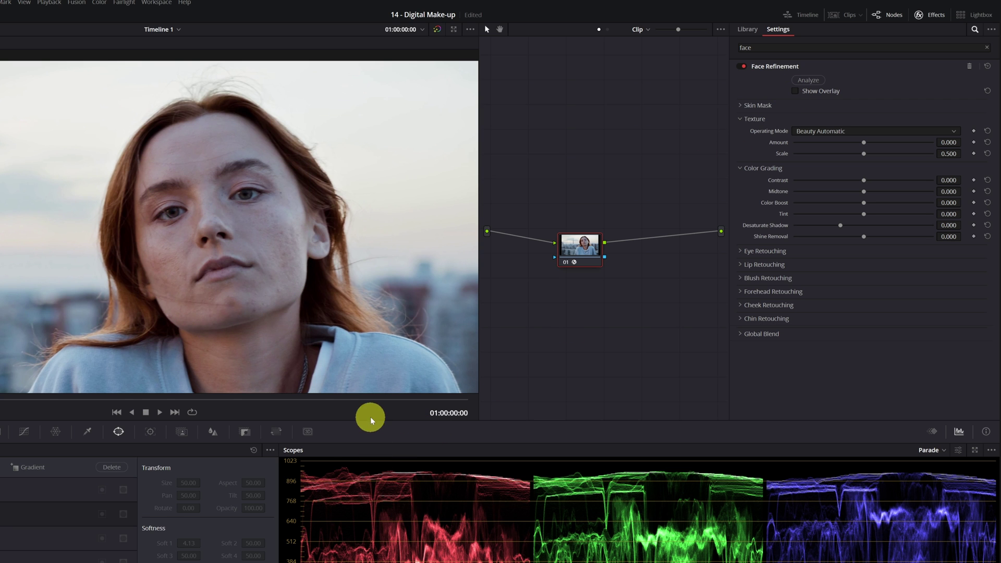
At frame 01:00:10:10, raise the Face Refinement texture Amount to 0.461
left_click_drag(376, 398, 427, 398)
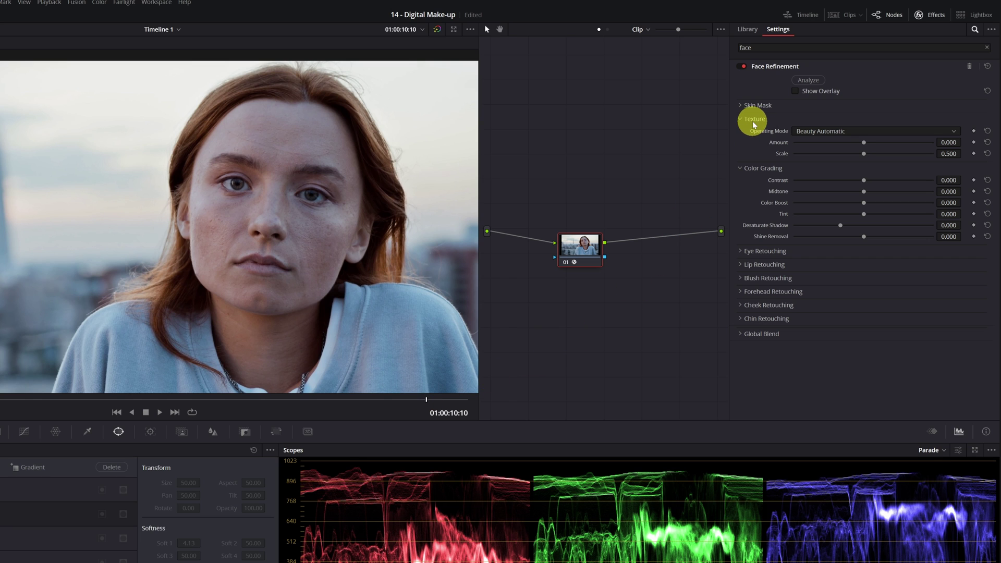
left_click_drag(864, 142, 866, 144)
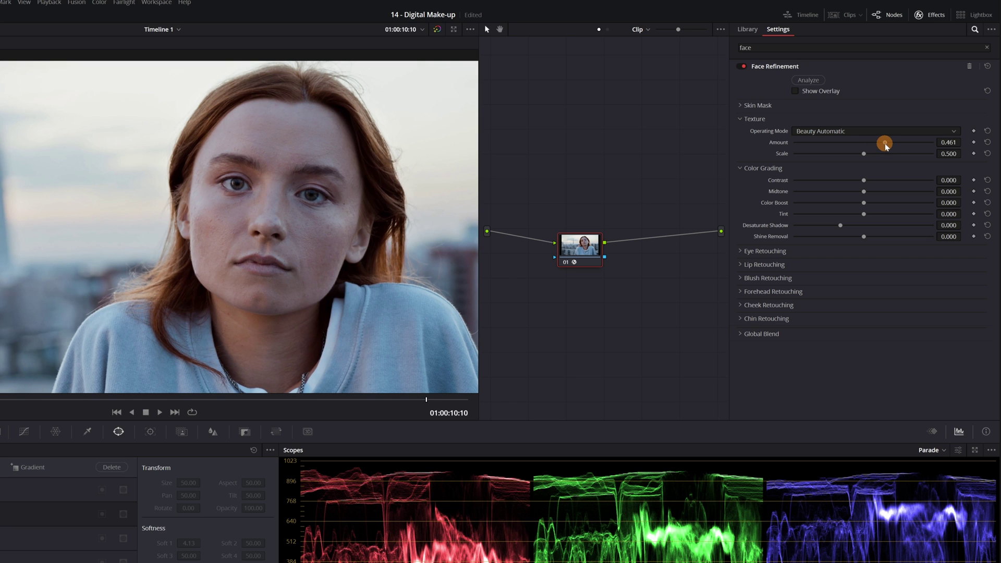
left_click_drag(885, 146, 885, 146)
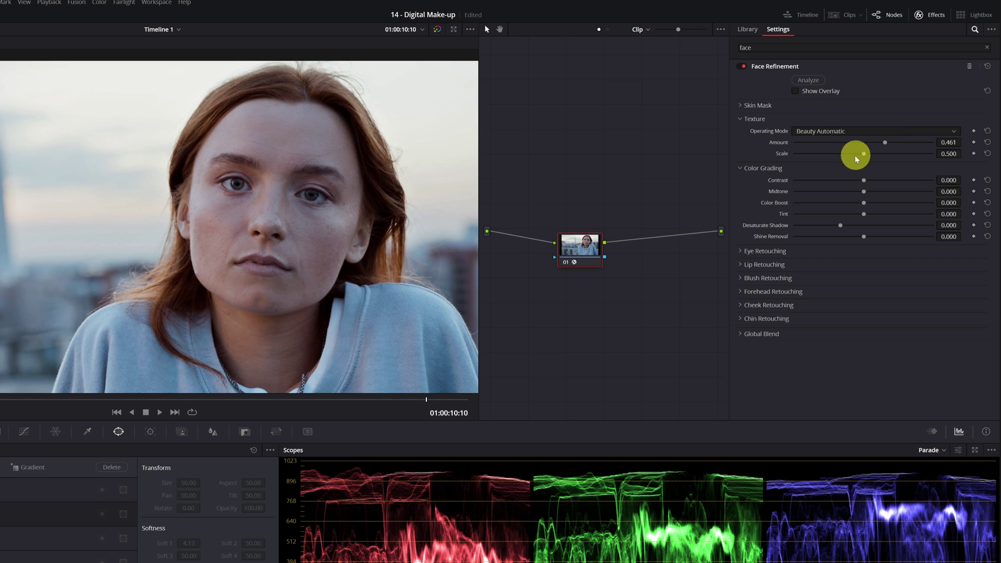
Under Eye Retouching, set Eye Light 0.252, Brightening 0.169 and Eyebag Removal 0.450
left_click(740, 169)
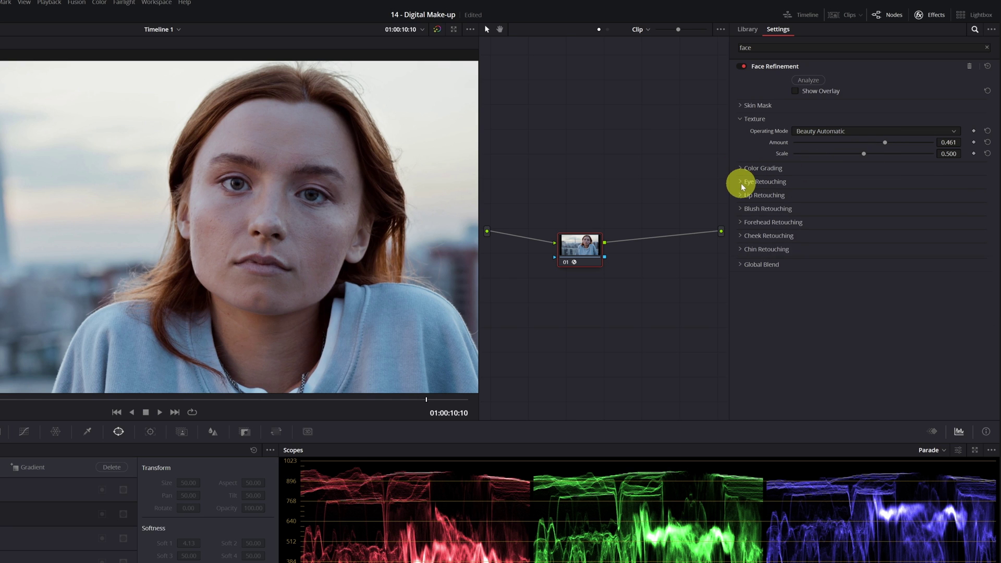
left_click(742, 182)
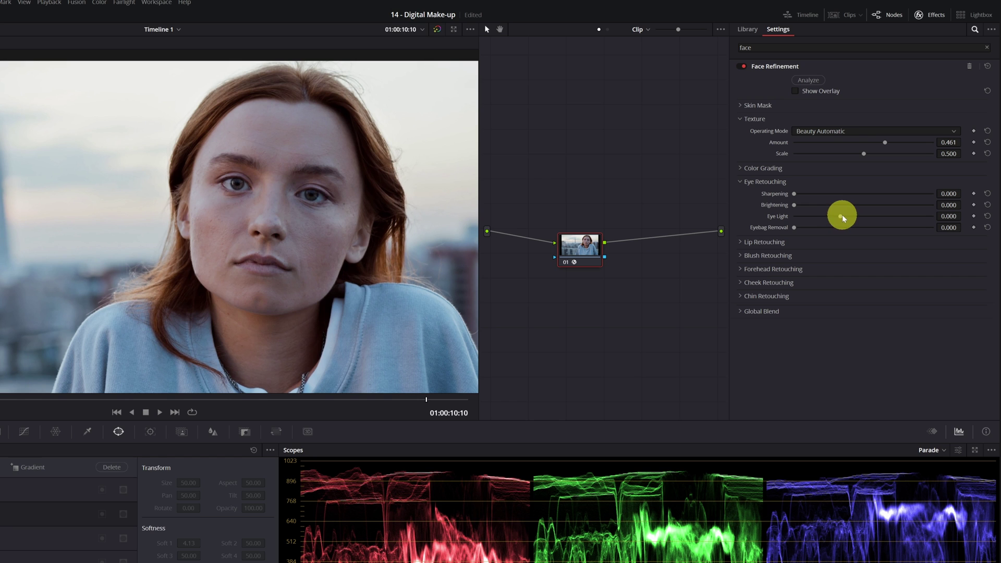
left_click_drag(841, 216, 864, 216)
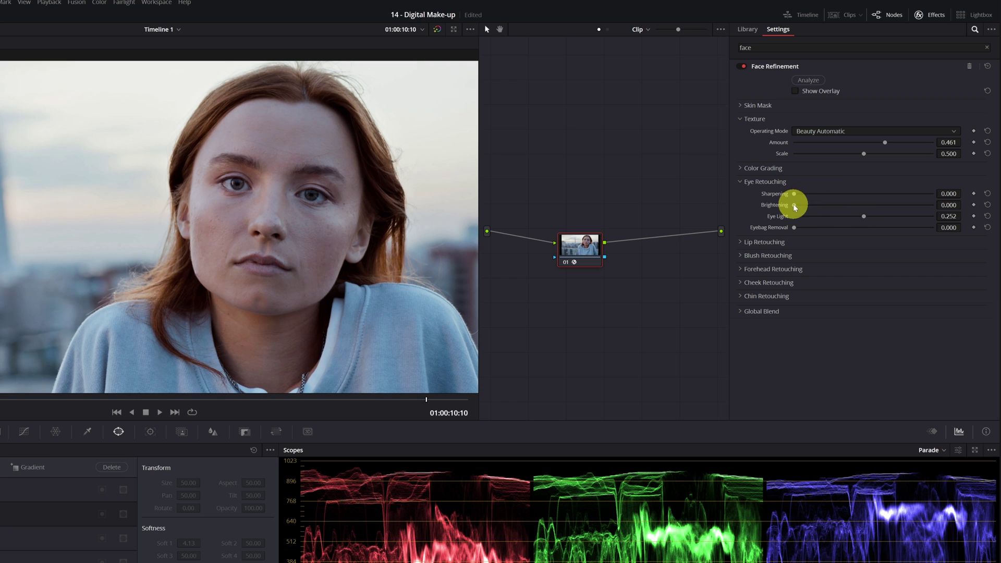
left_click_drag(795, 207, 802, 229)
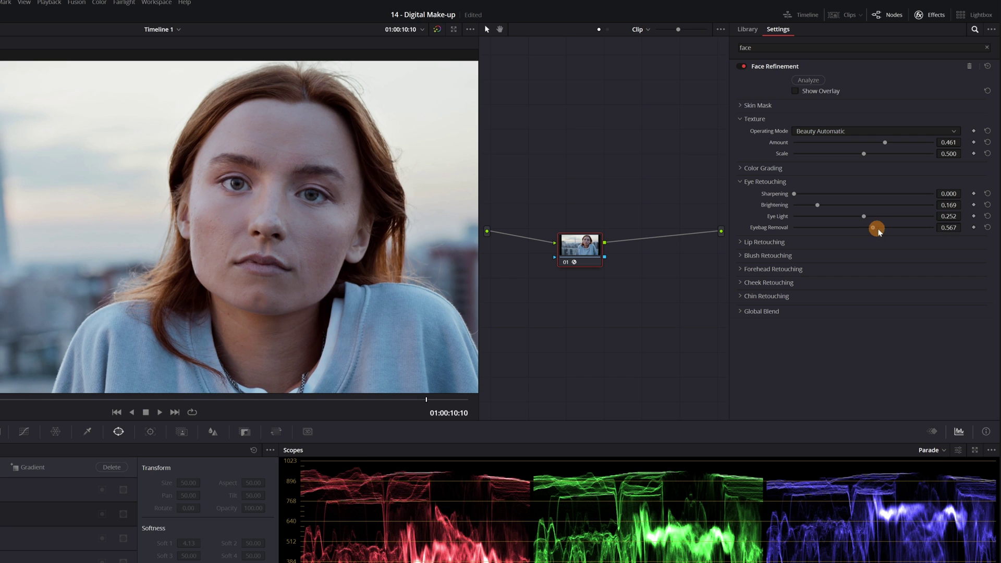
left_click_drag(932, 230, 974, 230)
left_click_drag(858, 230, 858, 230)
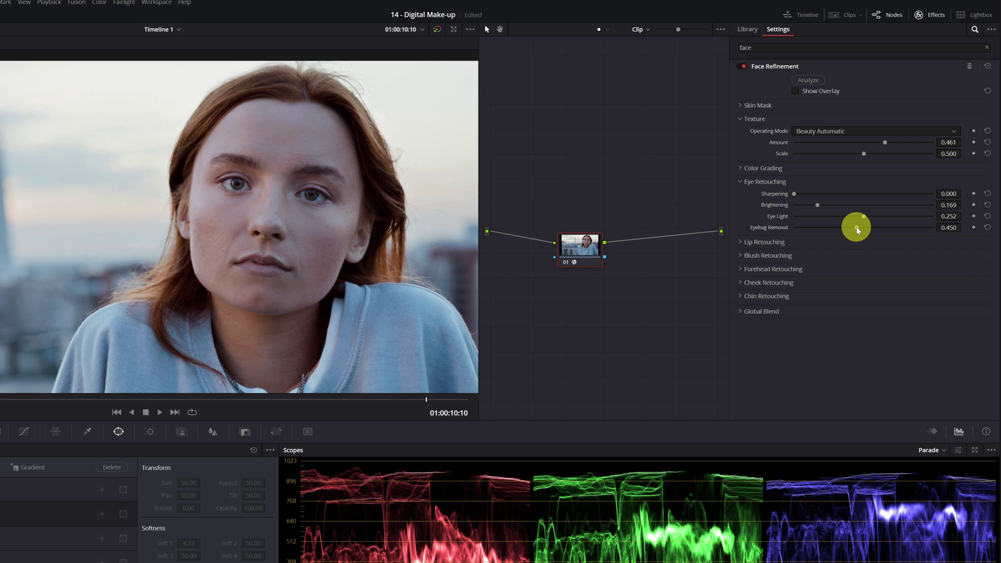
Set Forehead Retouching Smooth to 0.475 and Cheek Retouching Saturation to 0.061
left_click(741, 270)
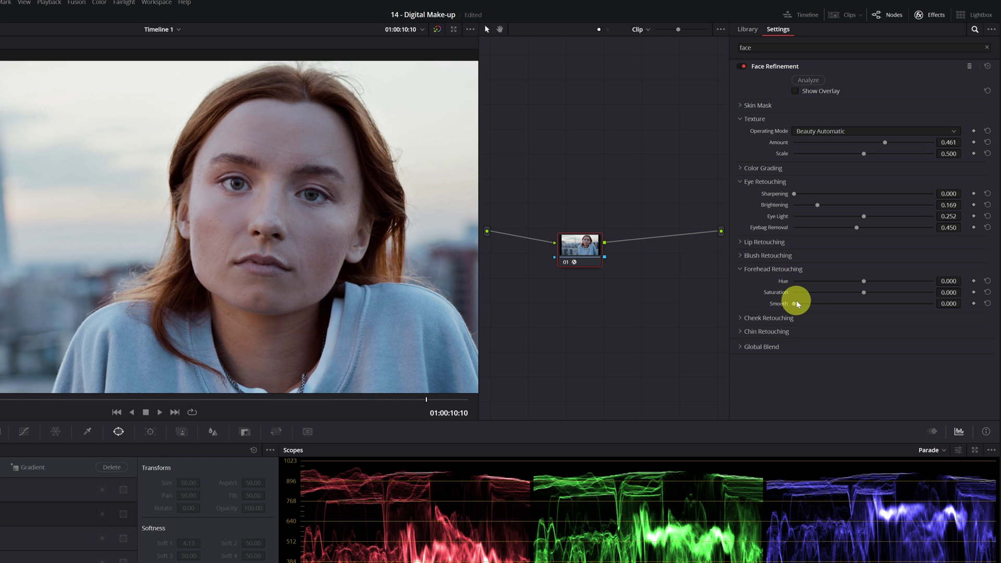
left_click_drag(794, 304, 922, 306)
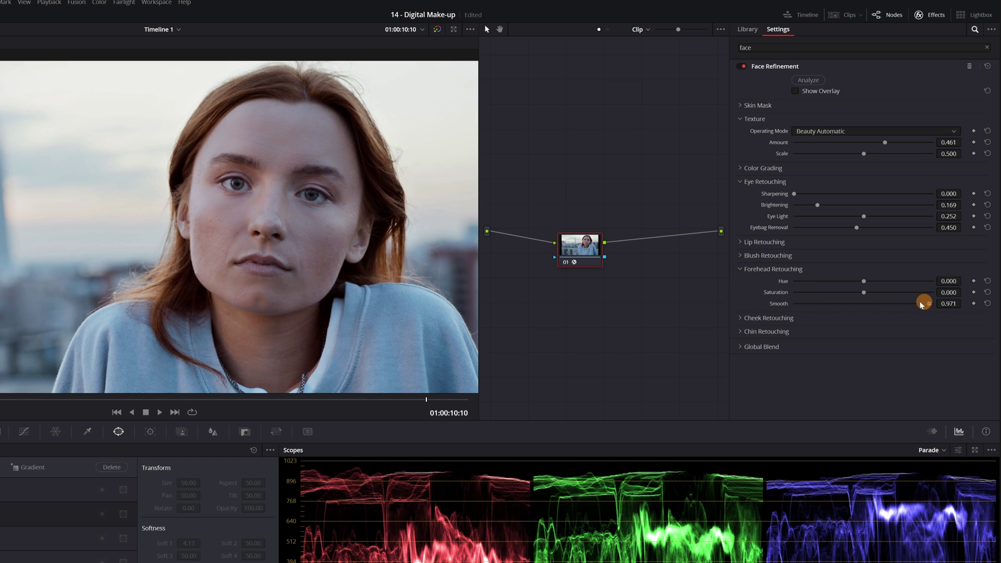
mouse_move(832, 299)
left_mouse_down()
mouse_move(934, 300)
mouse_move(862, 303)
left_mouse_up()
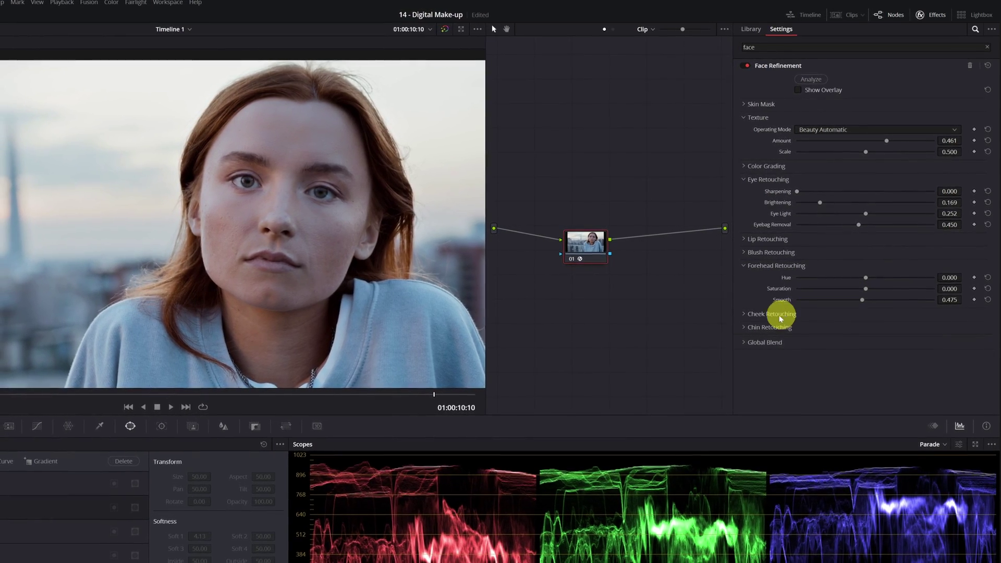
left_click(746, 313)
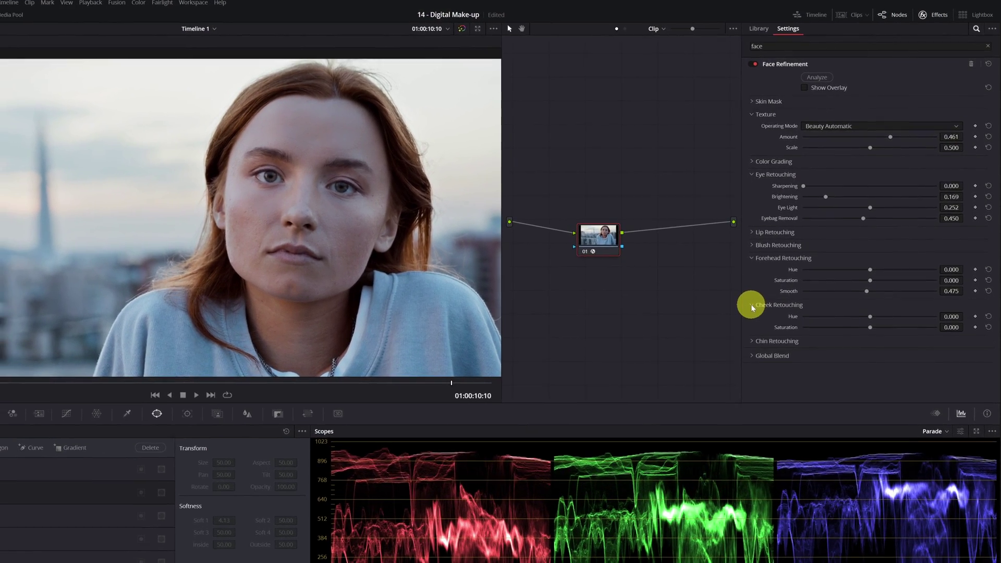
mouse_move(872, 323)
left_mouse_down()
mouse_move(933, 324)
mouse_move(921, 306)
mouse_move(887, 301)
left_mouse_up()
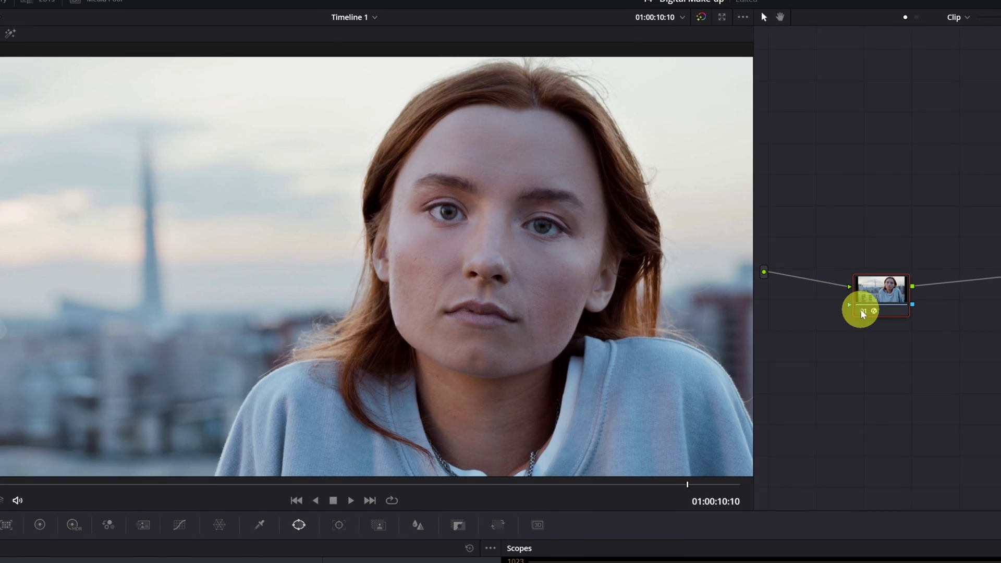
Toggle node 01 off and on twice to compare the portrait with and without retouching
left_click(863, 311)
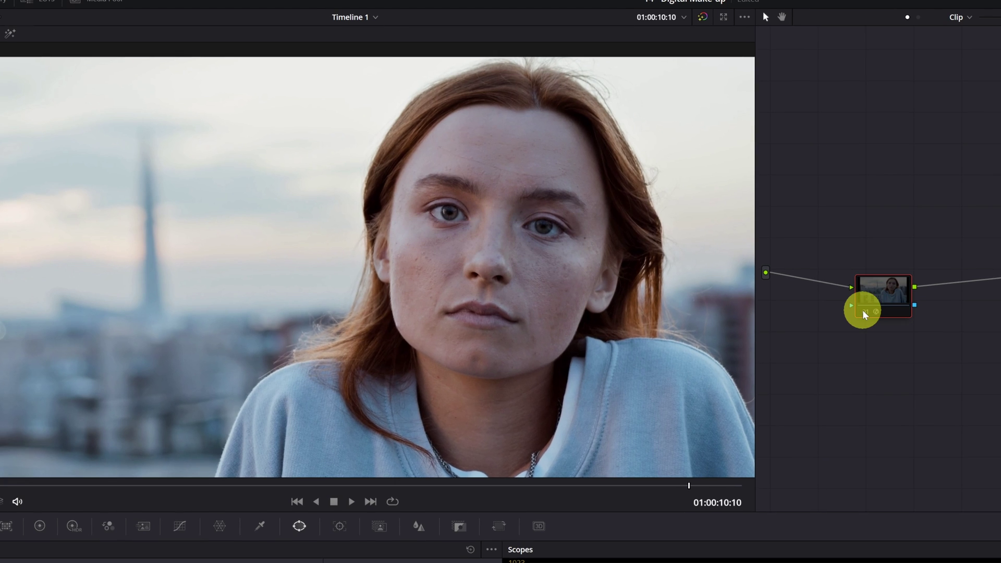
left_click(863, 312)
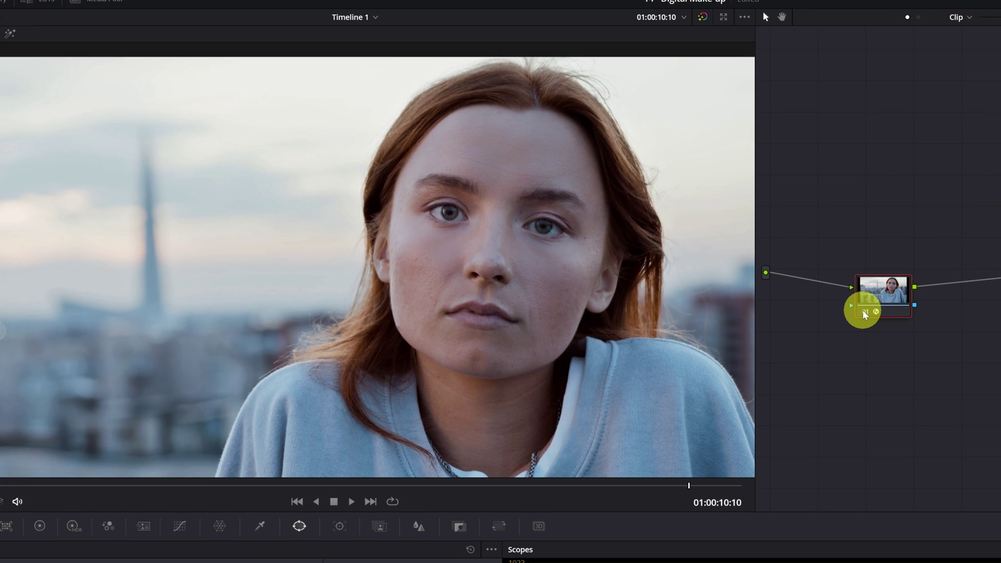
left_click(863, 312)
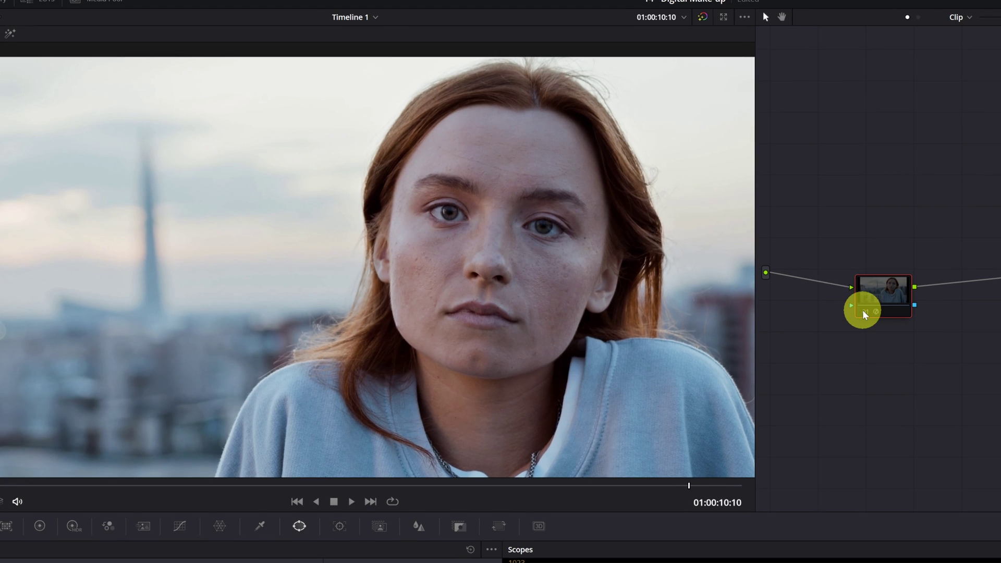
left_click(863, 312)
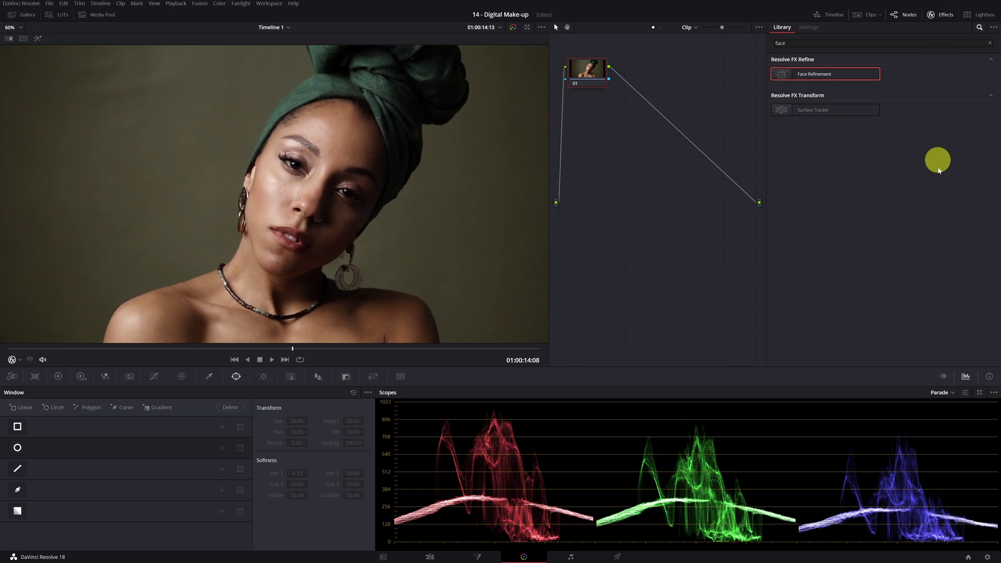
Reposition node 01 and apply Face Refinement to it on the second portrait
left_click_drag(599, 78, 654, 208)
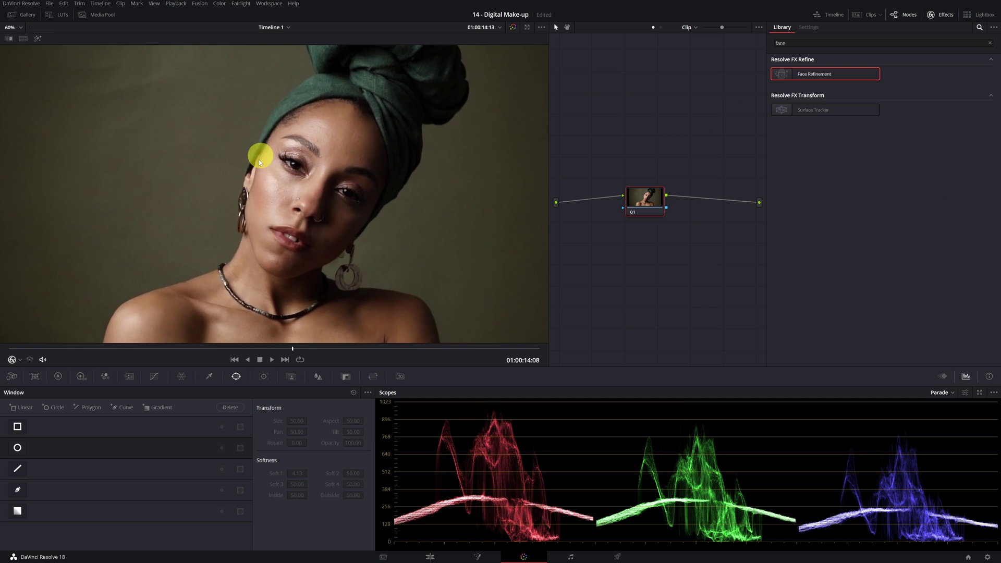
left_click(830, 76)
left_click_drag(830, 76, 644, 203)
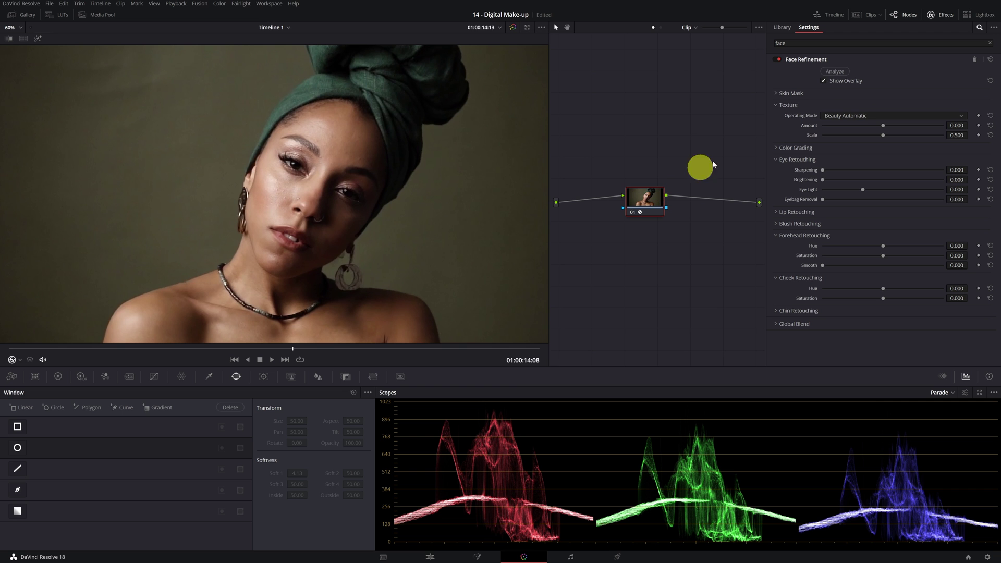
Analyze the second woman's face, scrub frames to verify tracking, then hide the overlay
left_click(835, 71)
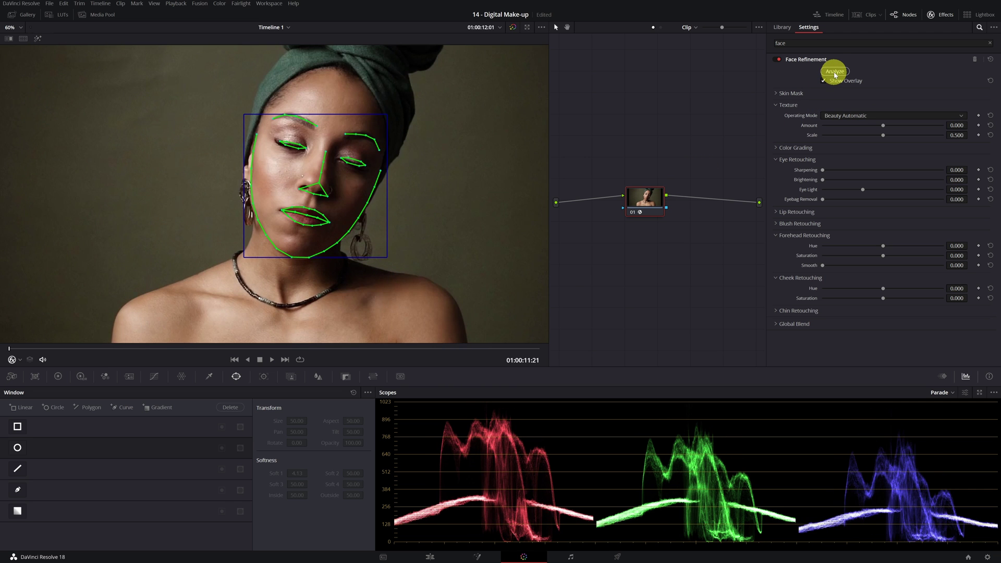
left_click(41, 349)
left_click_drag(42, 353, 233, 358)
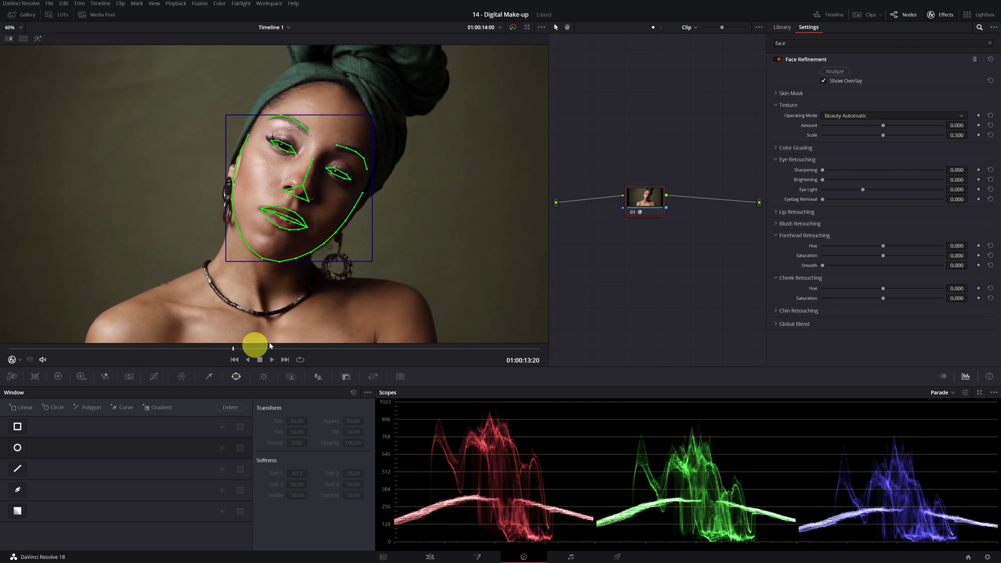
left_click(824, 81)
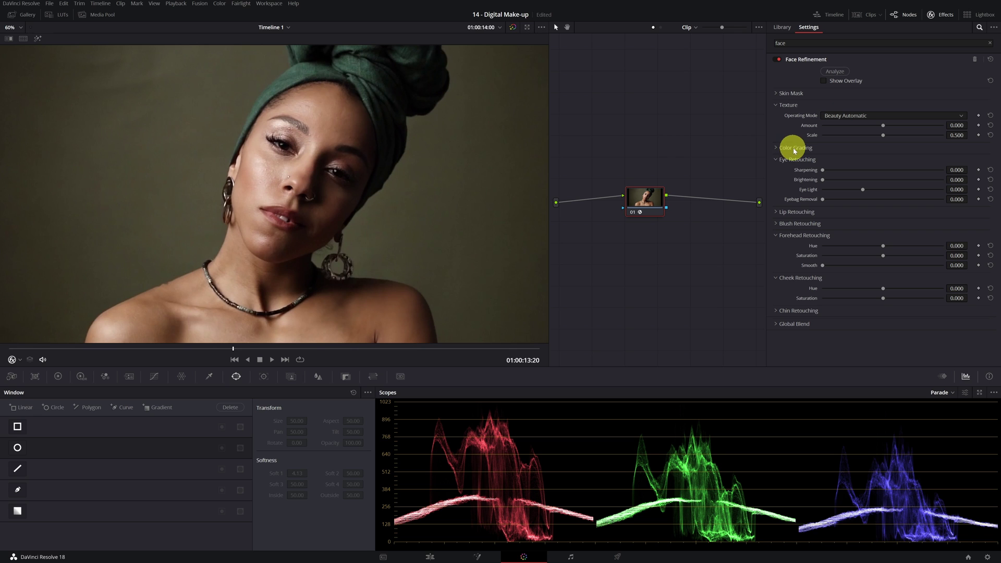
Set Color Grading Shine Removal to 0.748, then toggle node 01 to compare
left_click(776, 148)
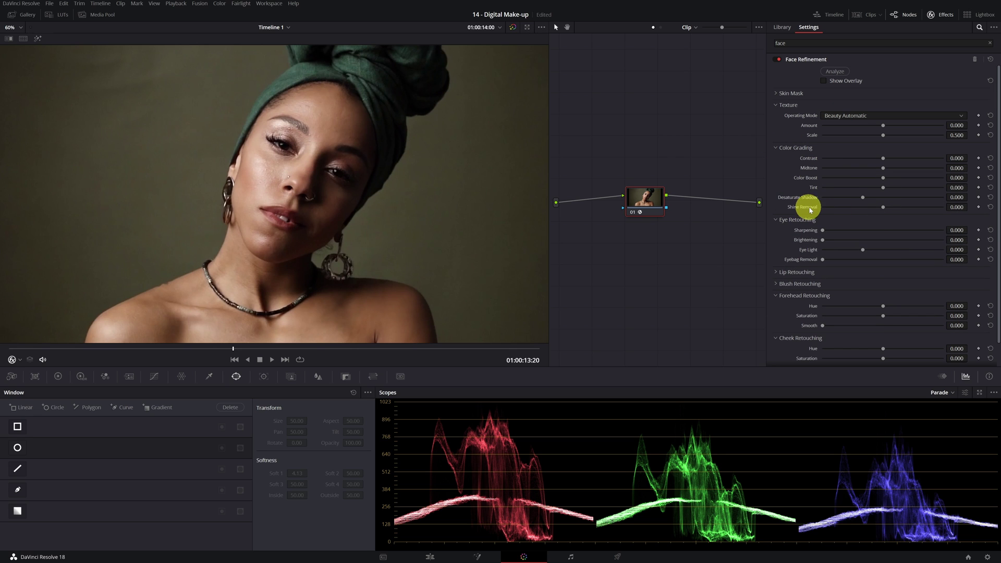
left_click_drag(883, 207, 928, 210)
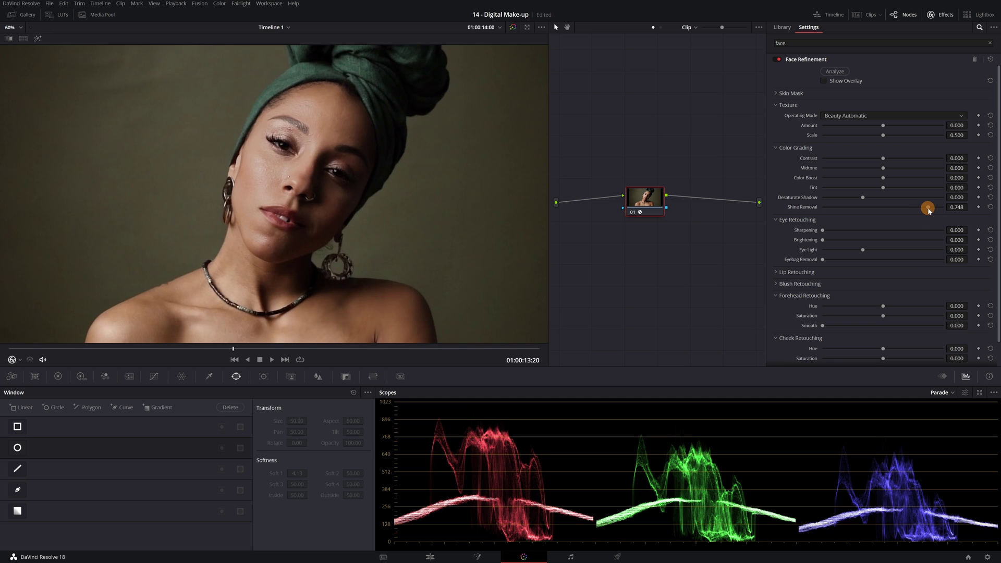
left_click(633, 213)
left_click(633, 213)
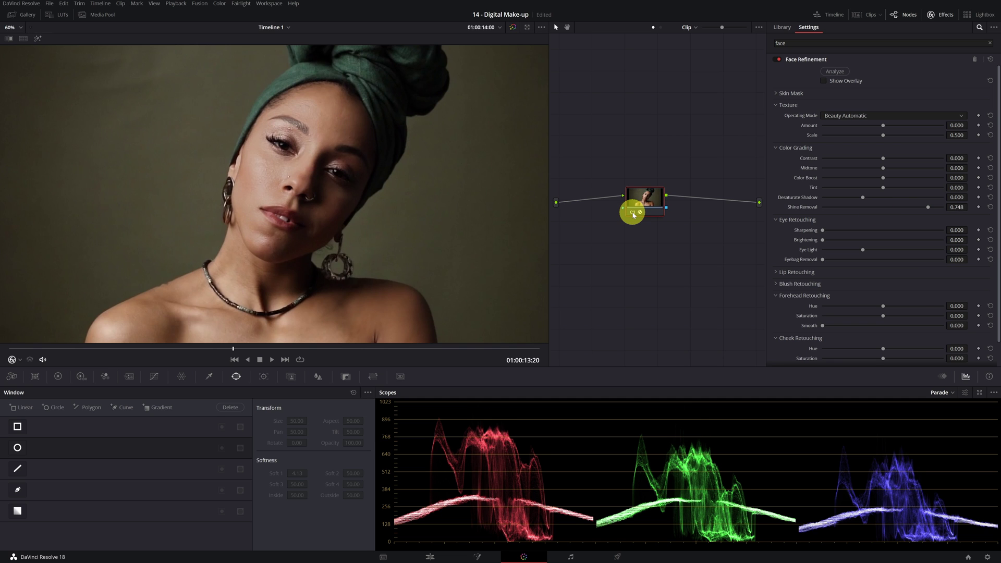